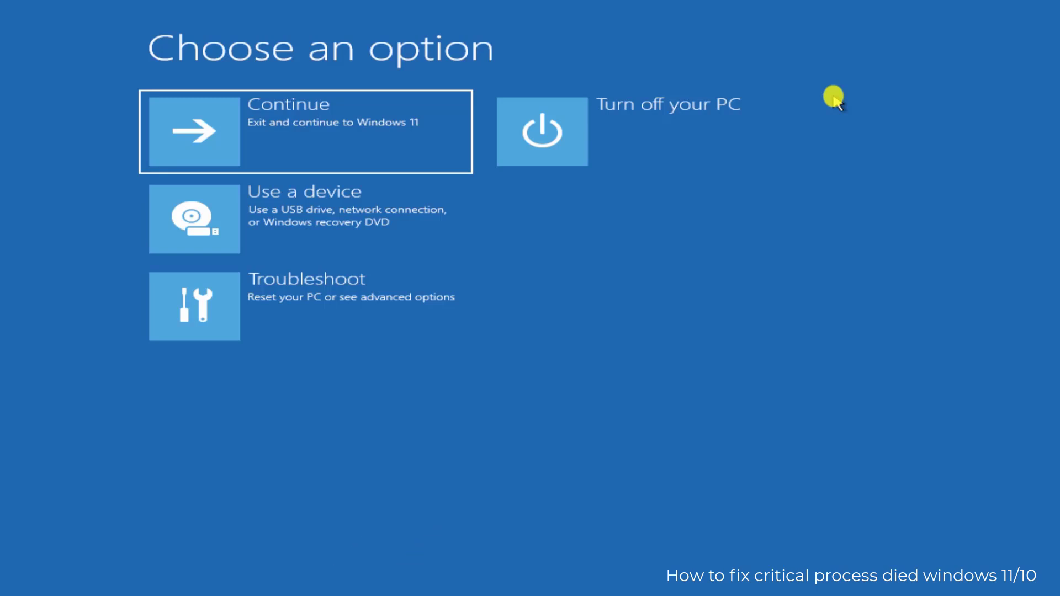
Open System Restore from Advanced options, select the 10/10/2024 restore point, then exit without restoring
left_click(361, 279)
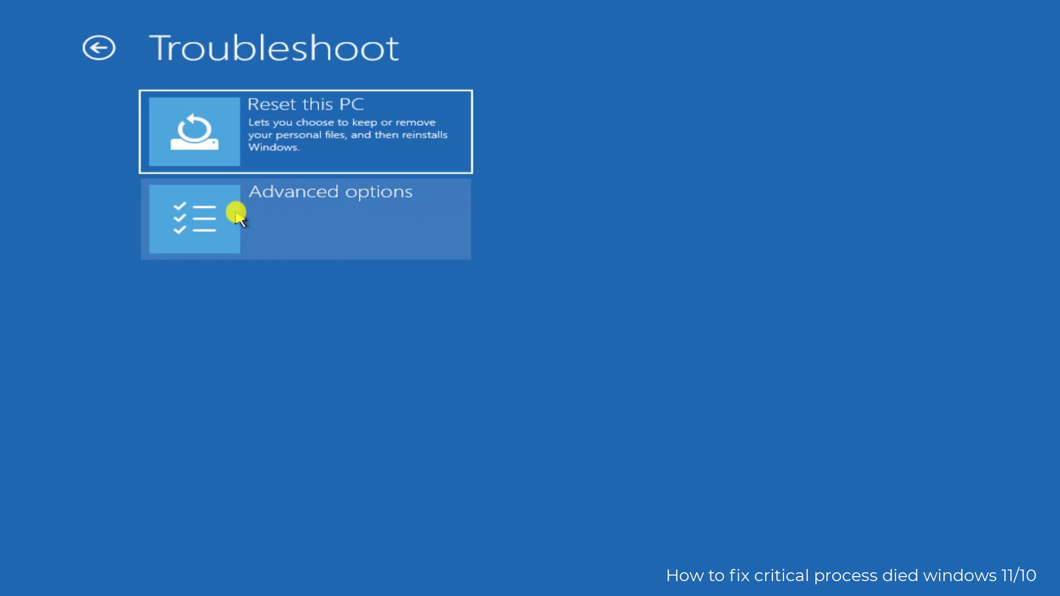
left_click(402, 199)
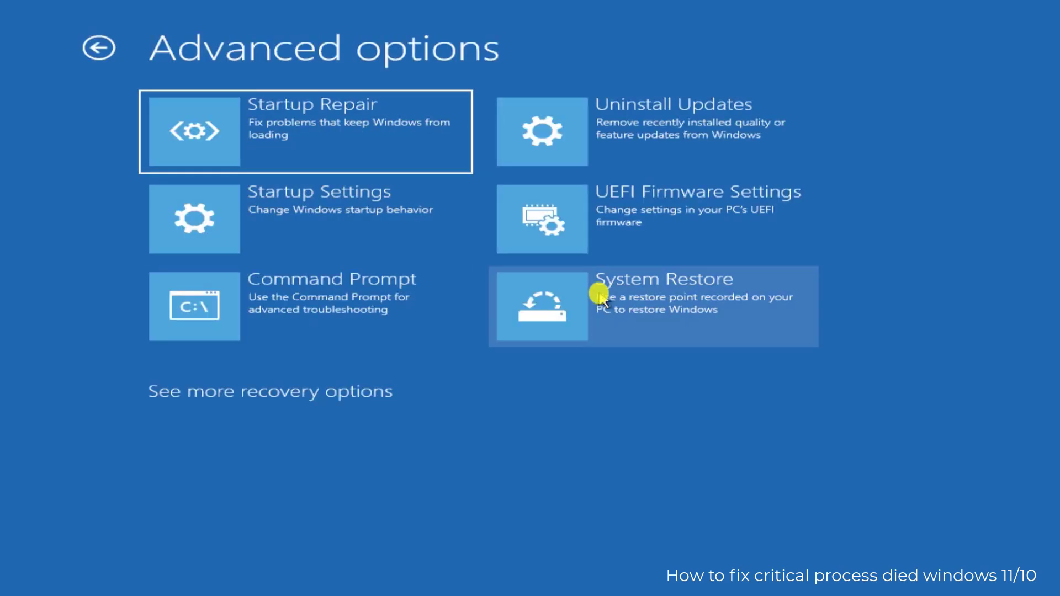
left_click(602, 298)
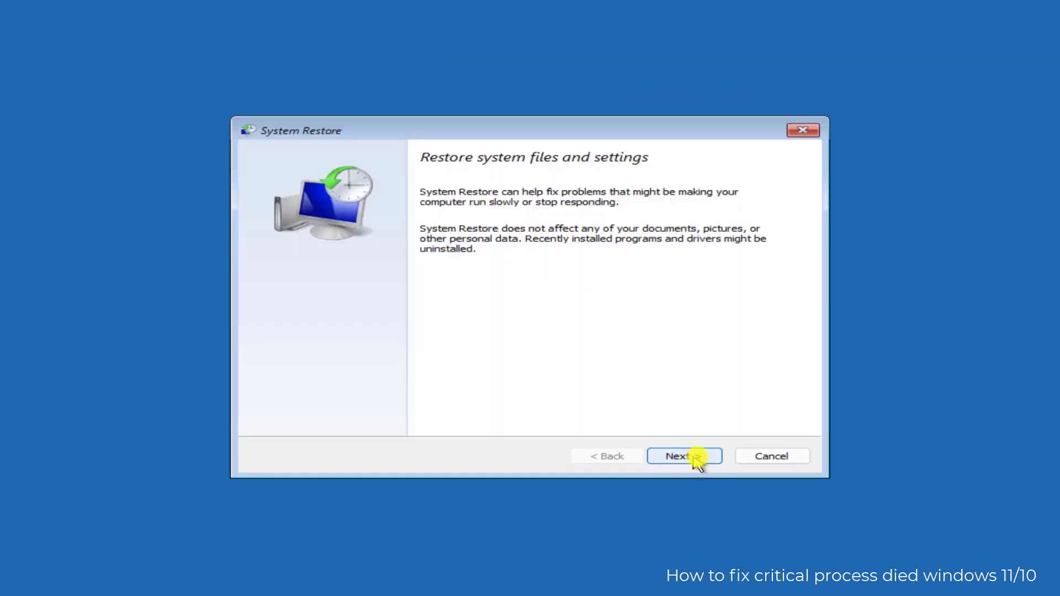
left_click(696, 459)
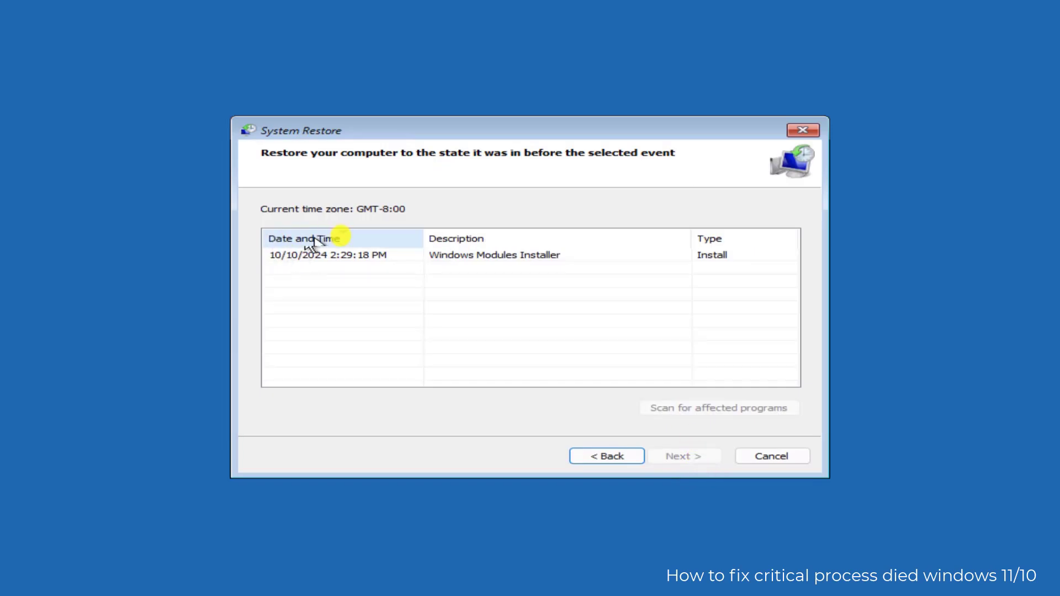
left_click(339, 255)
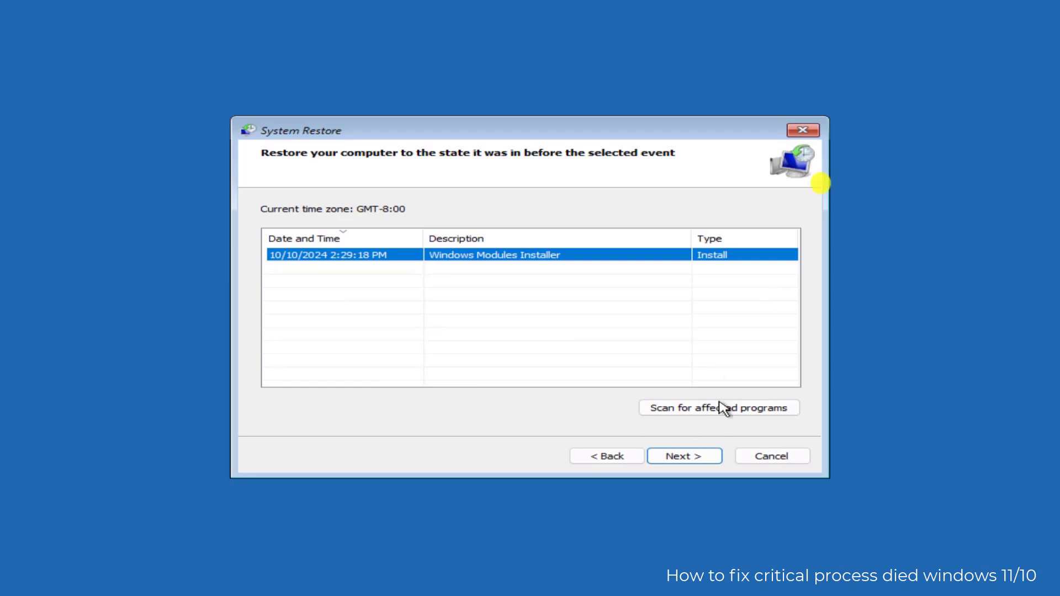
left_click(813, 130)
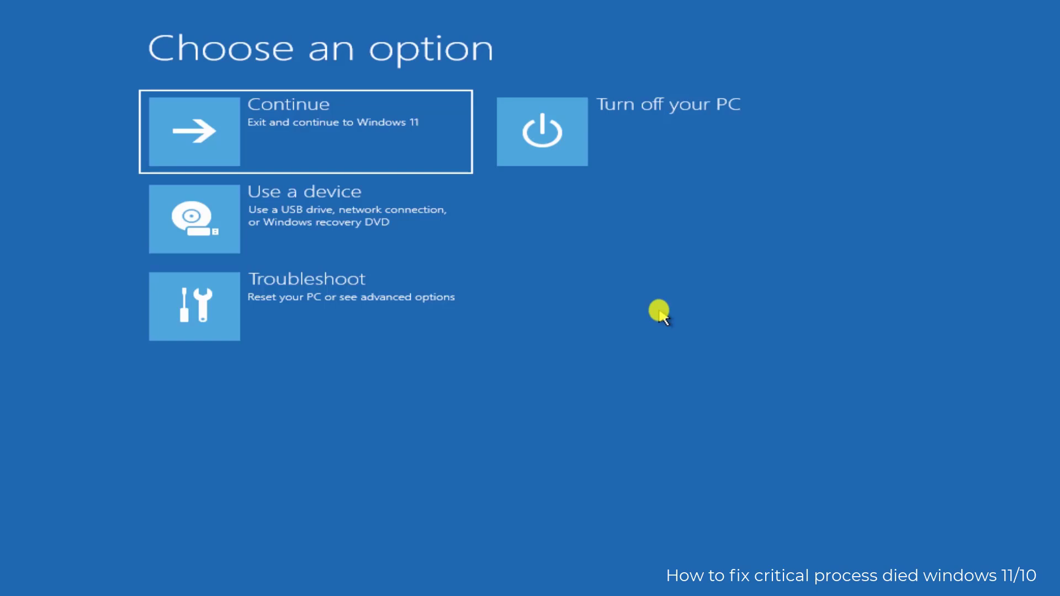
Restart through Troubleshoot > Advanced options > Startup Settings to reach the Safe Mode boot choices
left_click(324, 300)
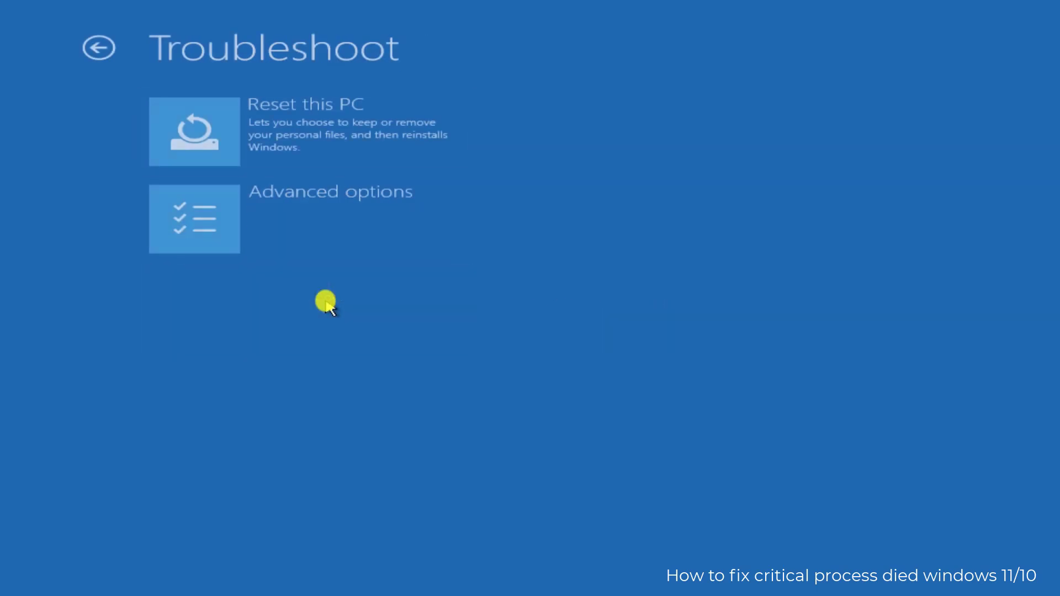
left_click(393, 221)
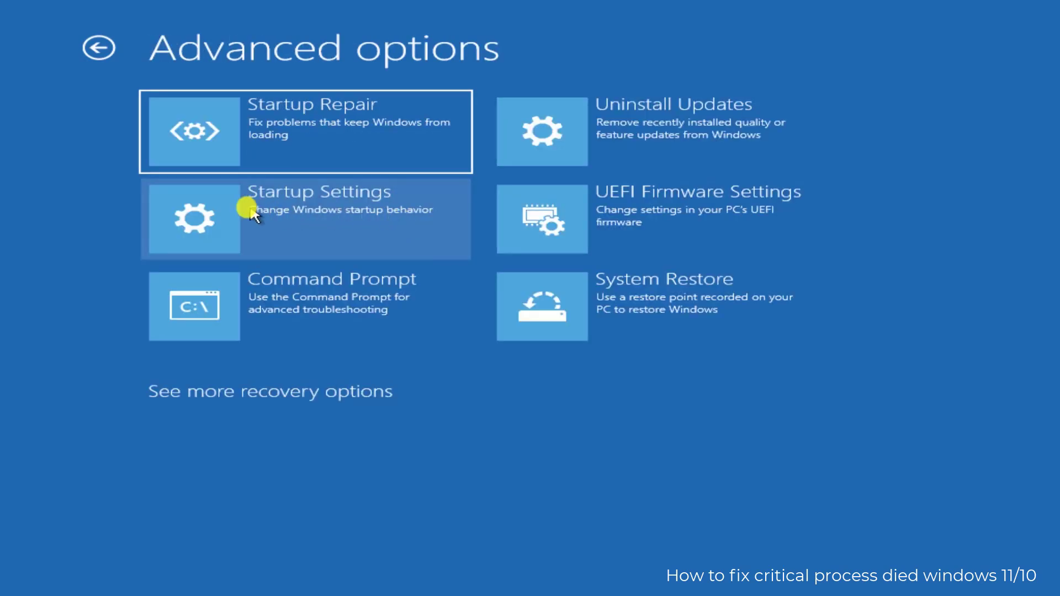
left_click(371, 211)
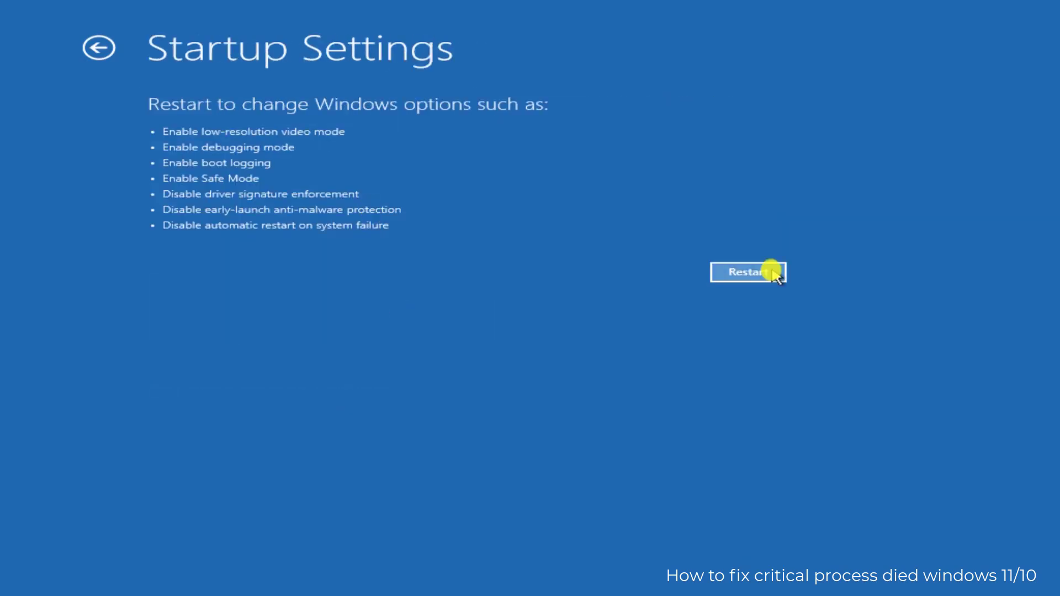
left_click(770, 270)
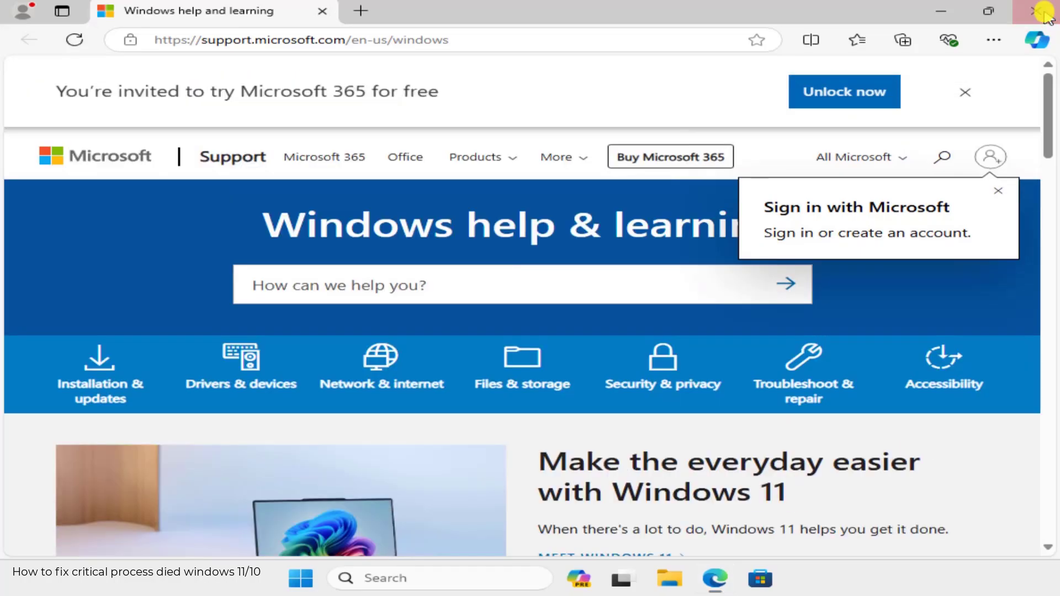
Close the Edge window showing the Windows help & learning page
left_click(1043, 12)
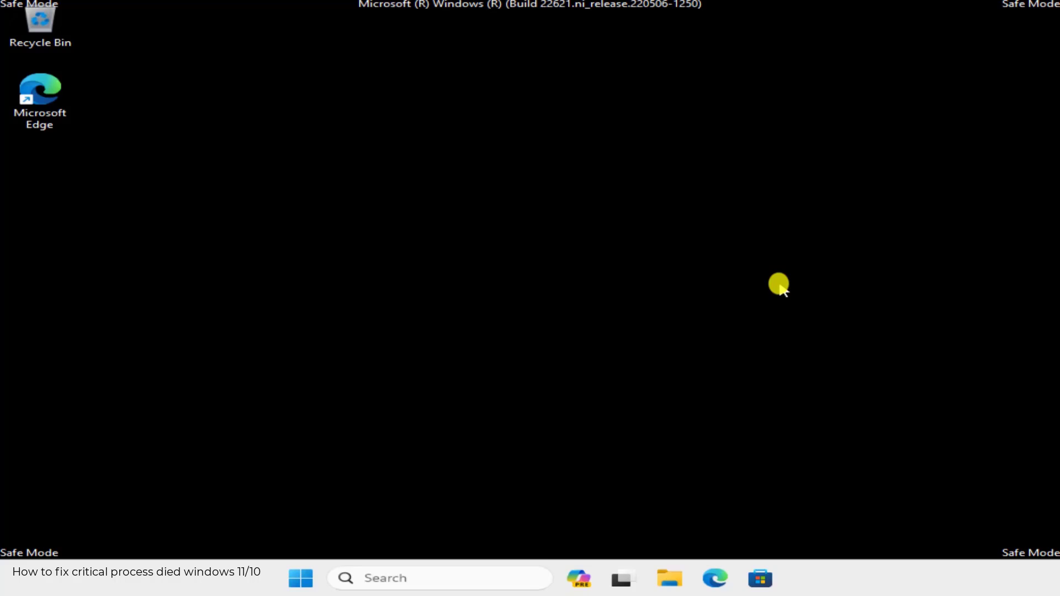
Search 'download antimalware' in Edge, open the Malwarebytes site, then close Edge
double_click(44, 85)
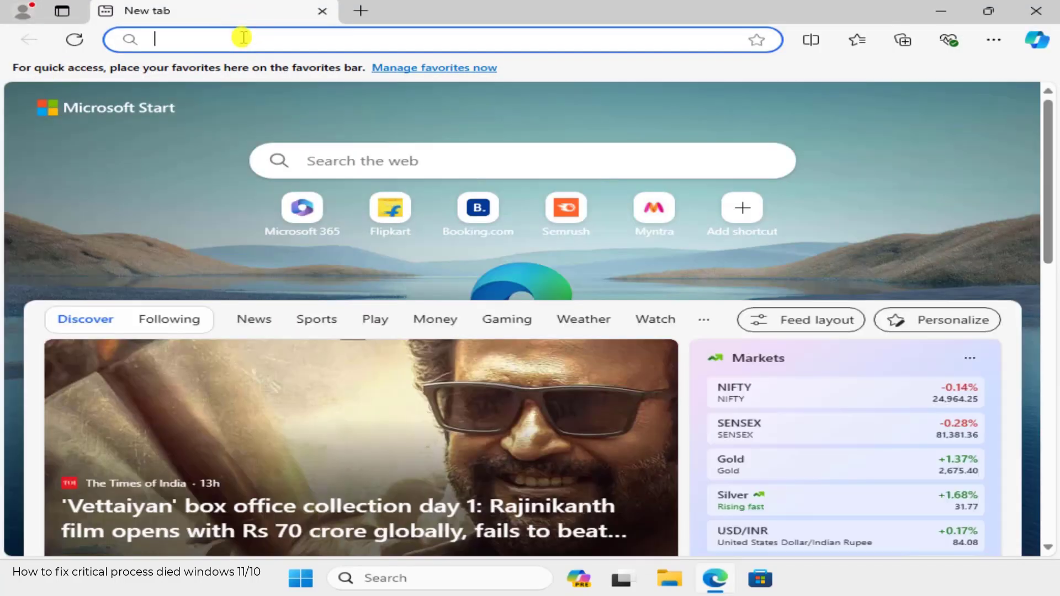
type("download a")
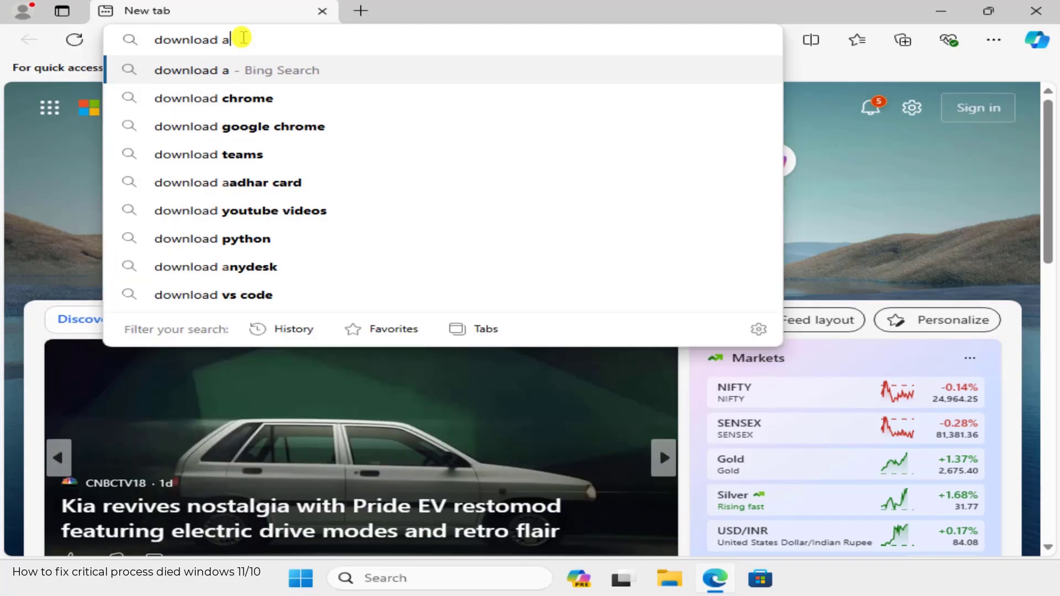
type("ntimalware")
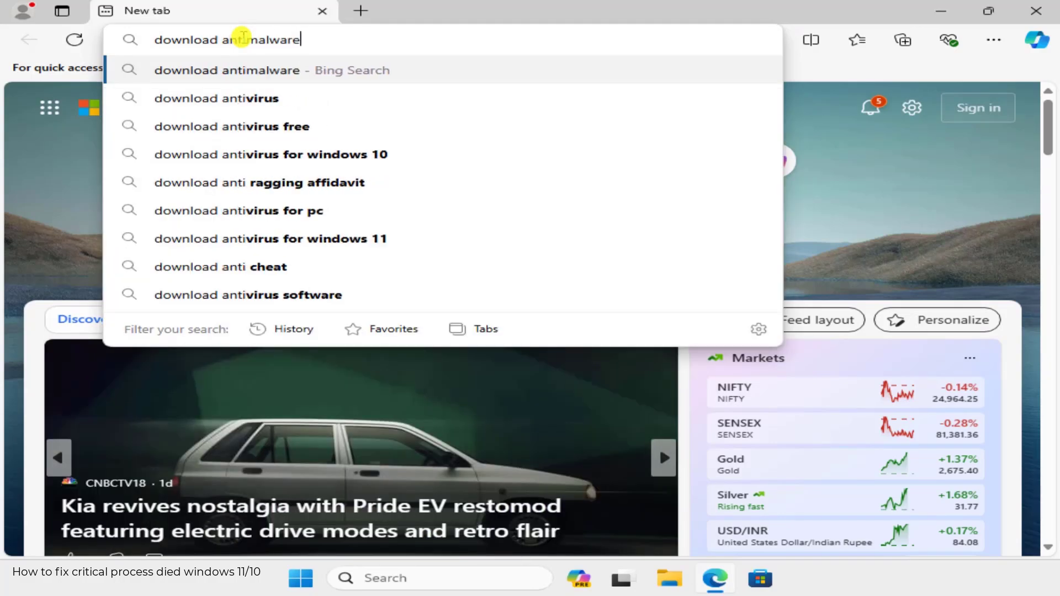
key("Return")
scroll(160, 306, "down", 5)
scroll(158, 303, "up", 5)
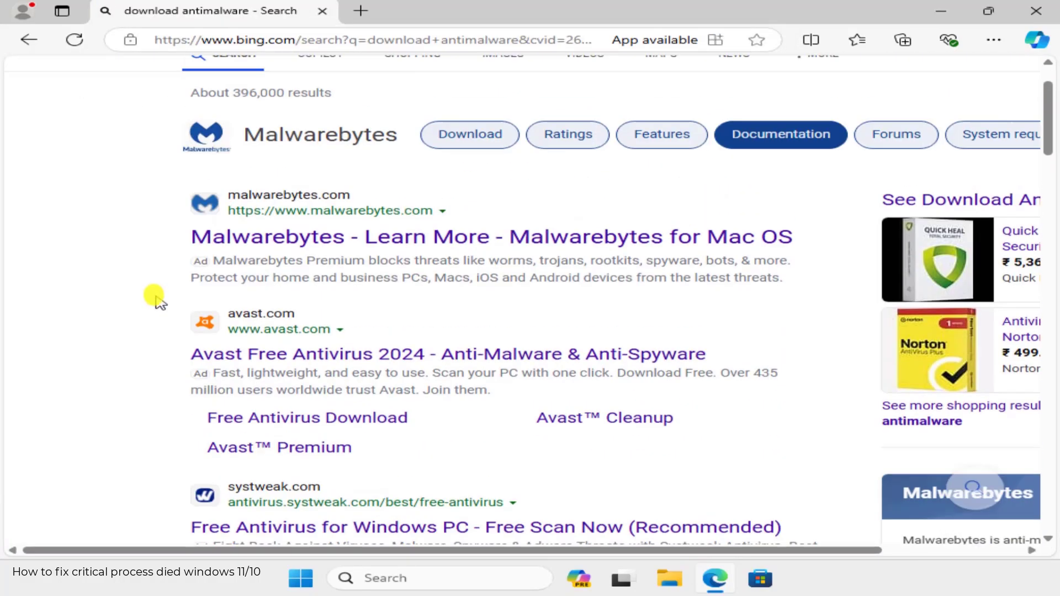
left_click(486, 322)
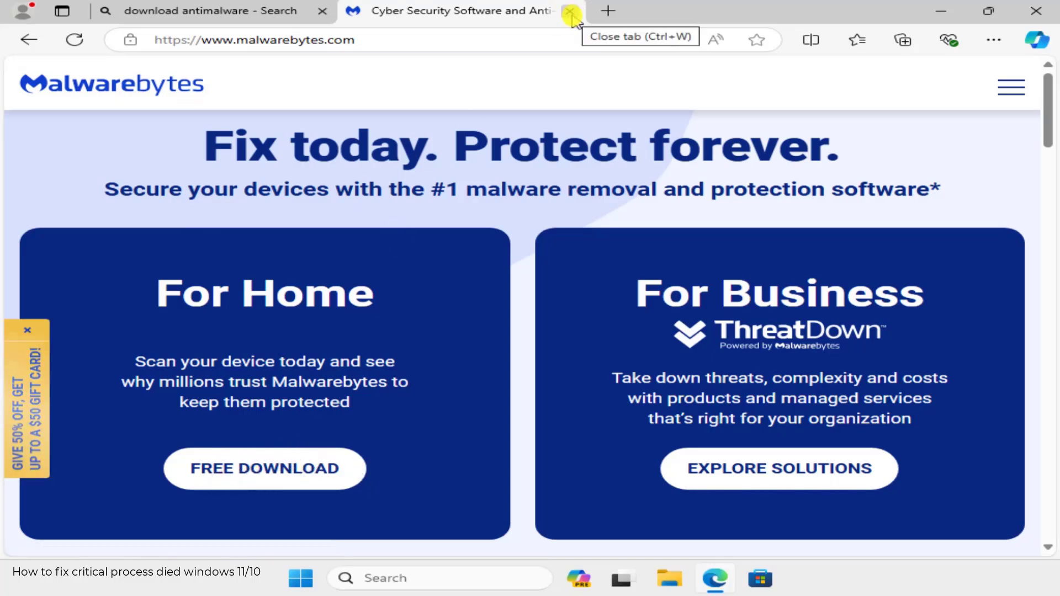
left_click(1035, 10)
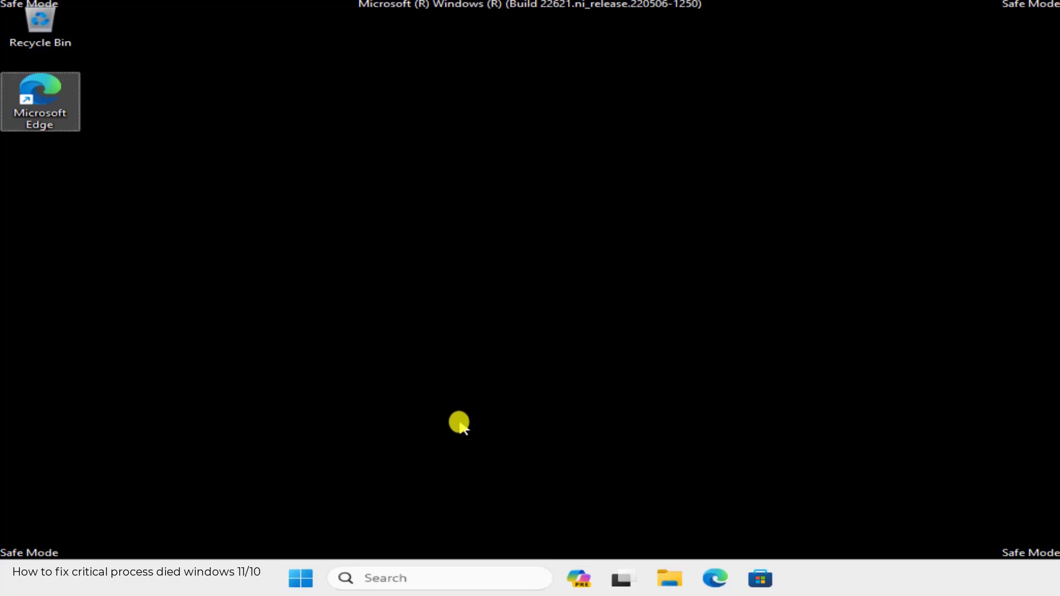
Launch Control Panel with the 'control' command in the Run box
key("super+r")
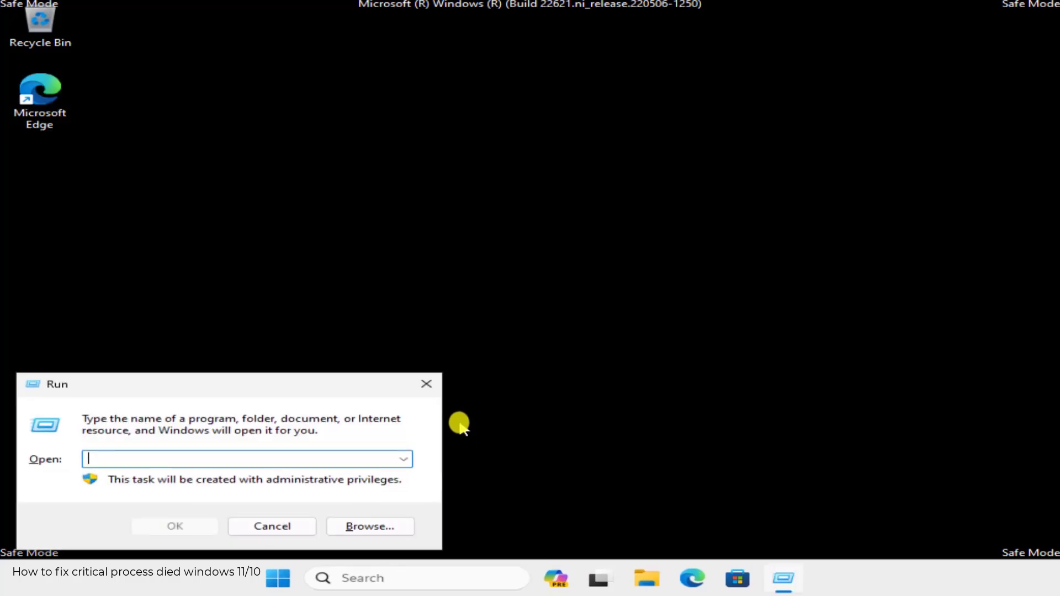
type("control")
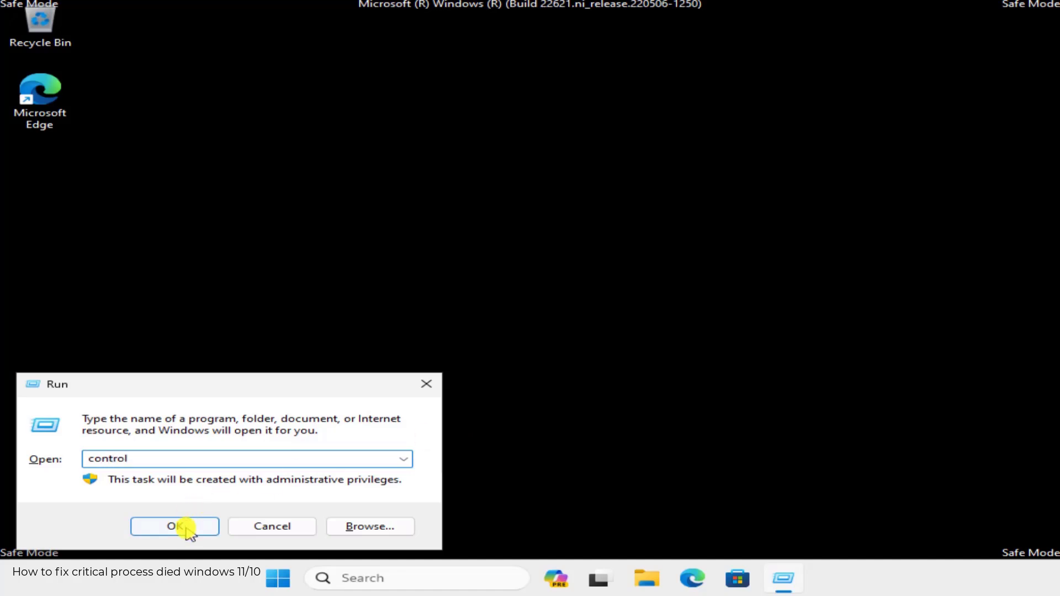
left_click(187, 527)
Set View by to Category and go to Programs and Features' installed updates list
left_click(846, 146)
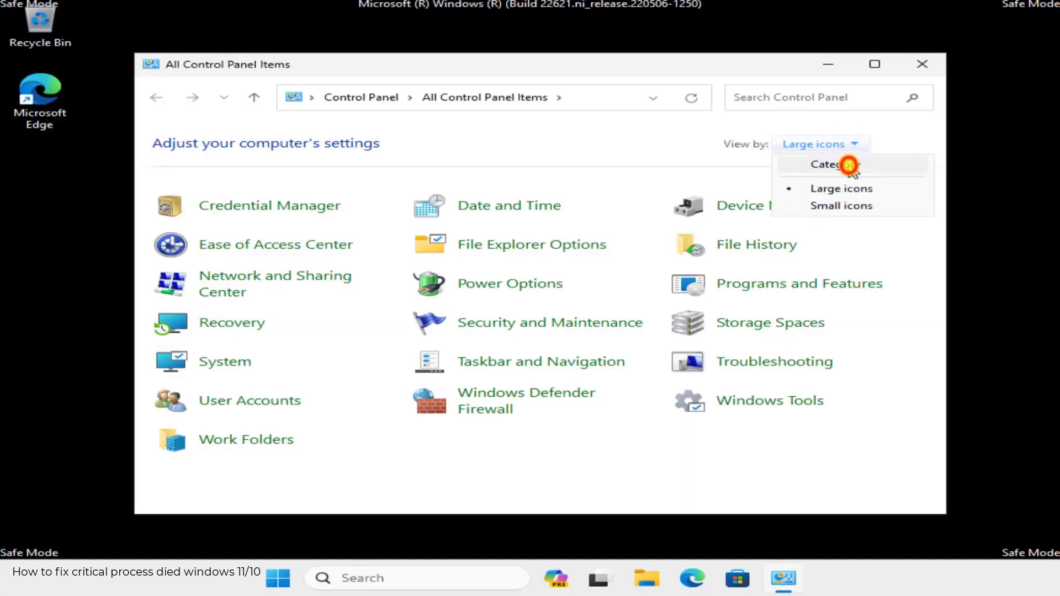
left_click(848, 166)
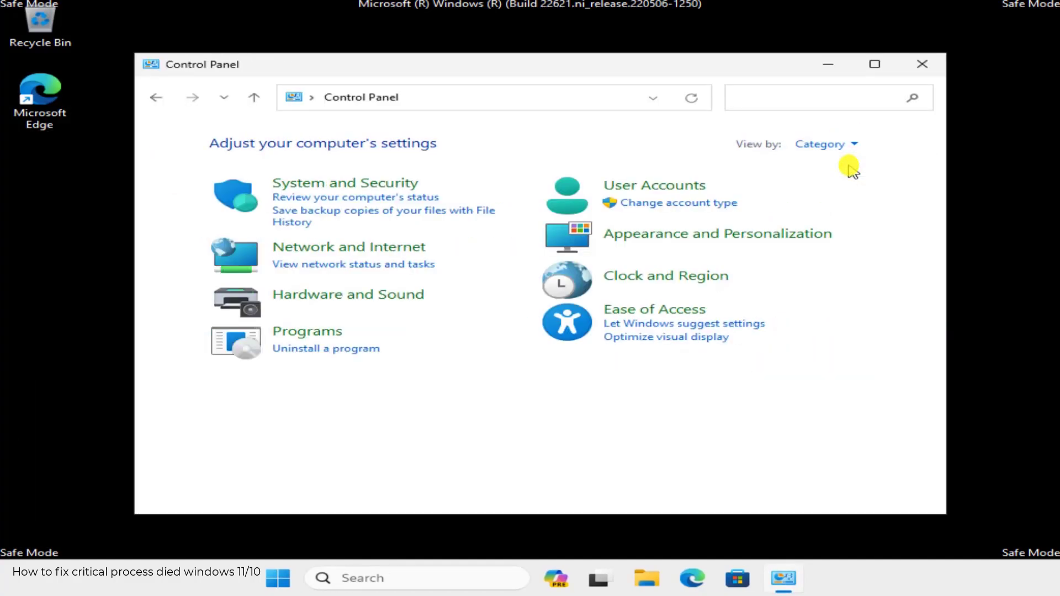
left_click(304, 334)
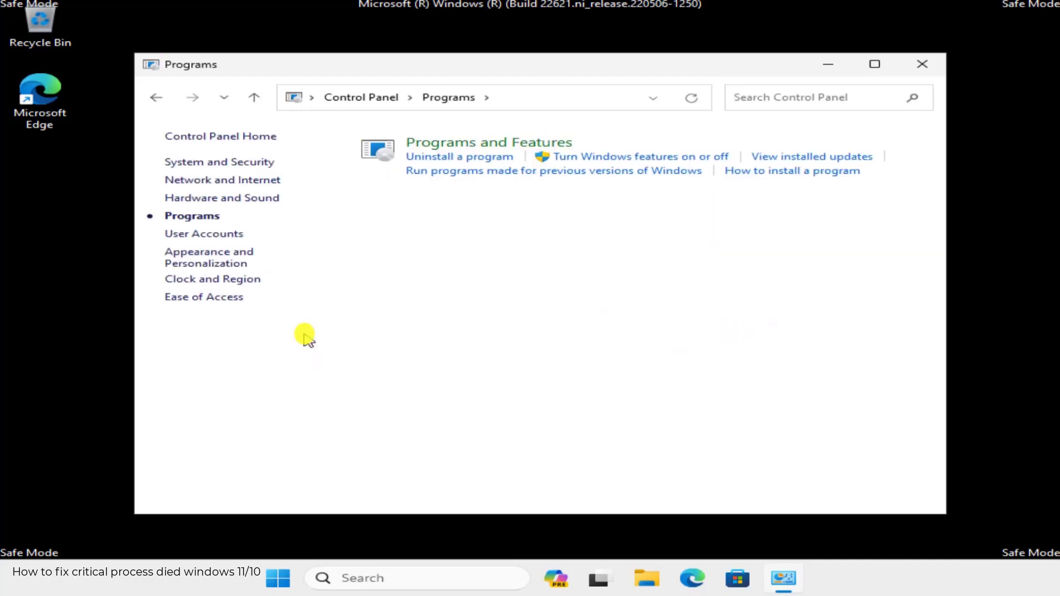
left_click(505, 146)
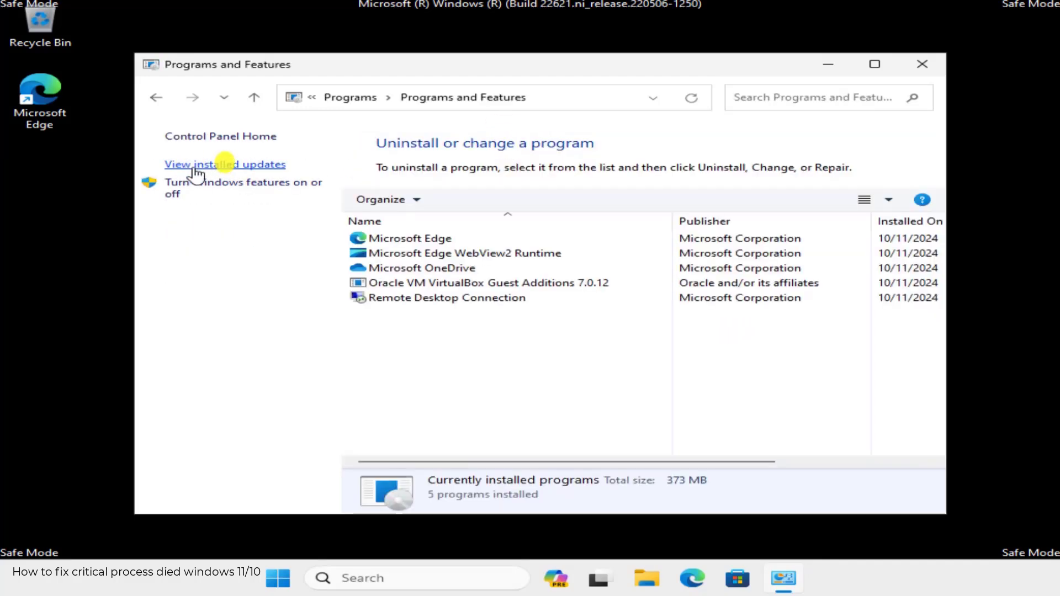
left_click(260, 165)
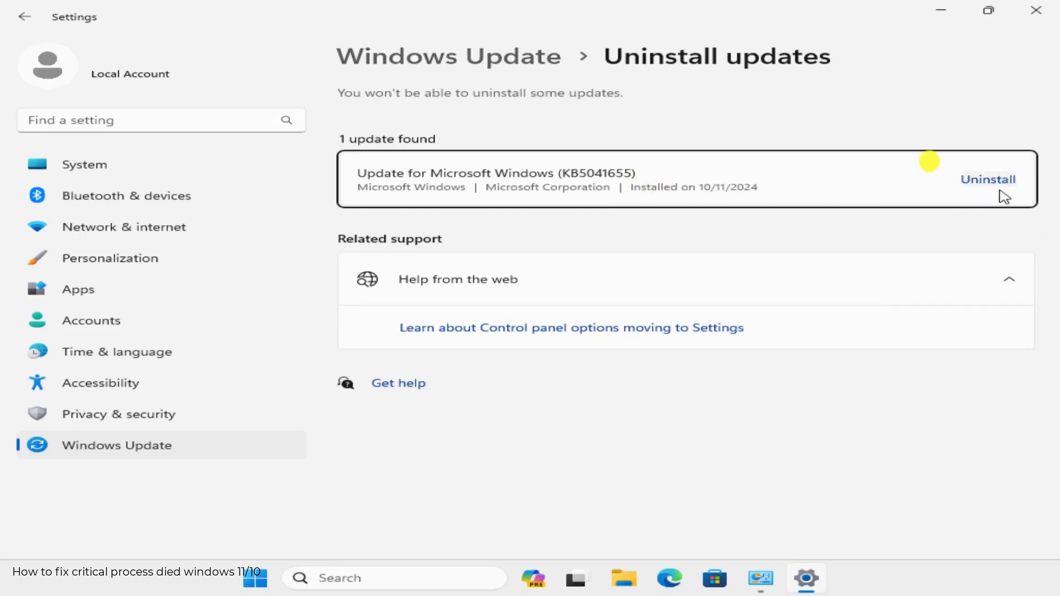
Go back from Uninstall updates to the main Windows Update page via the breadcrumb
left_click(529, 58)
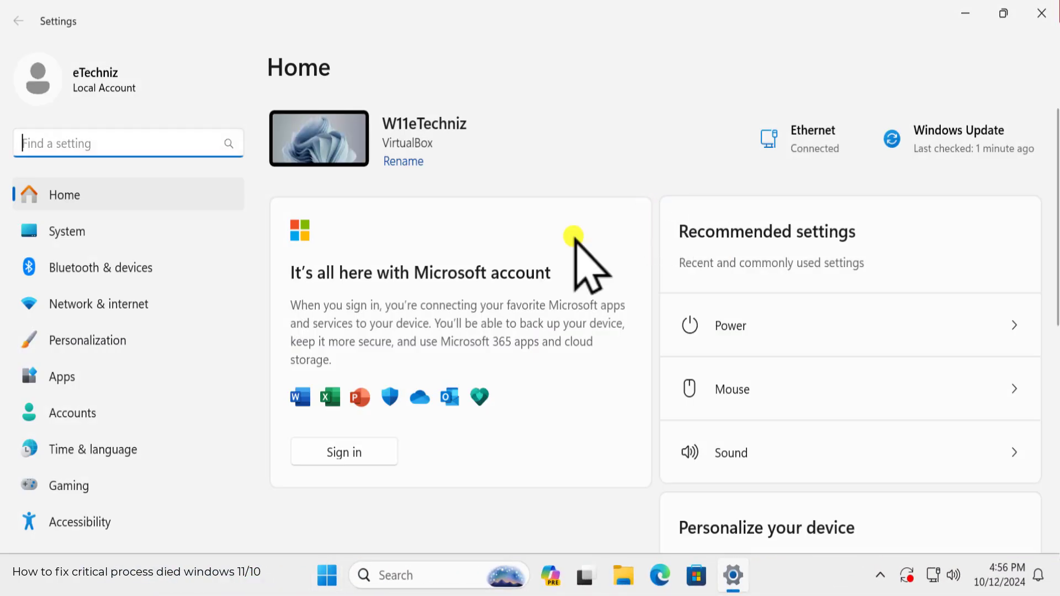
View the Windows Update page in Settings, then close the Settings window
scroll(102, 521, "down", 2)
left_click(75, 531)
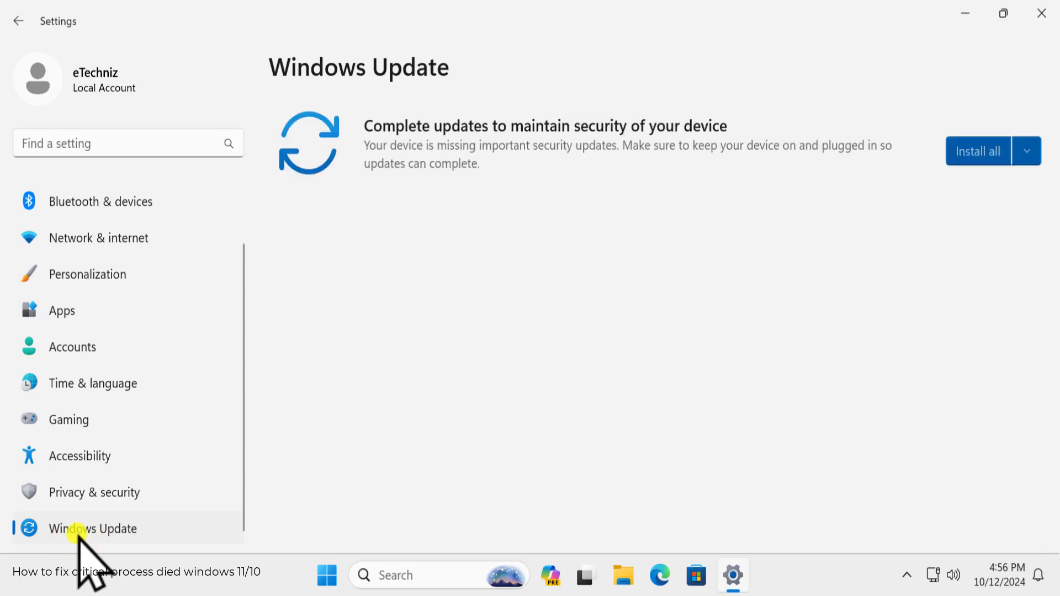
scroll(533, 407, "down", 5)
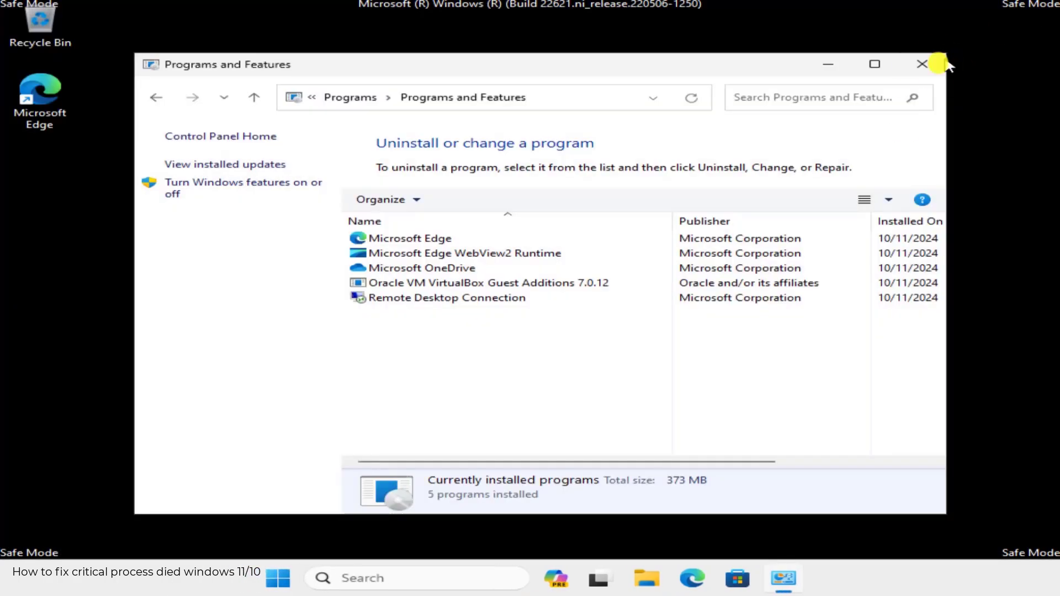
left_click(925, 61)
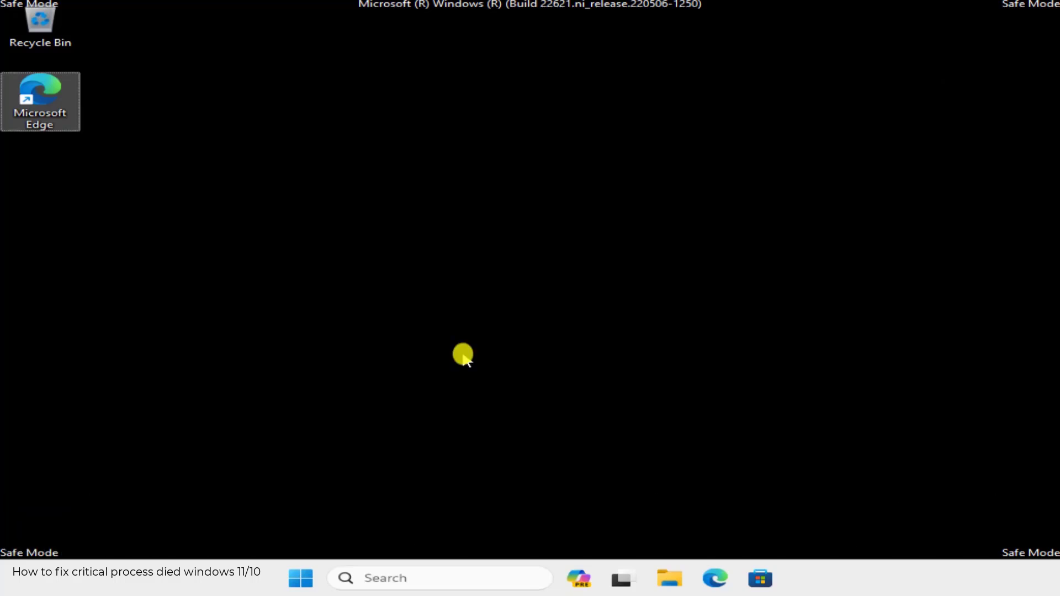
Enter 'msdt.exe -id devicediagnostic' in the Run box
key("super+r")
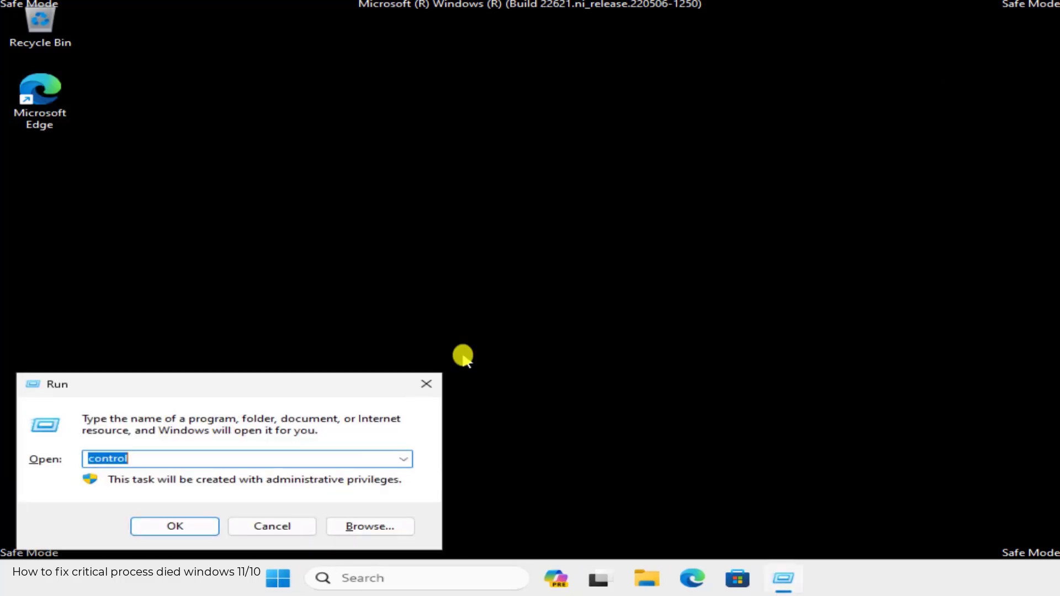
type("msdt.exe -id")
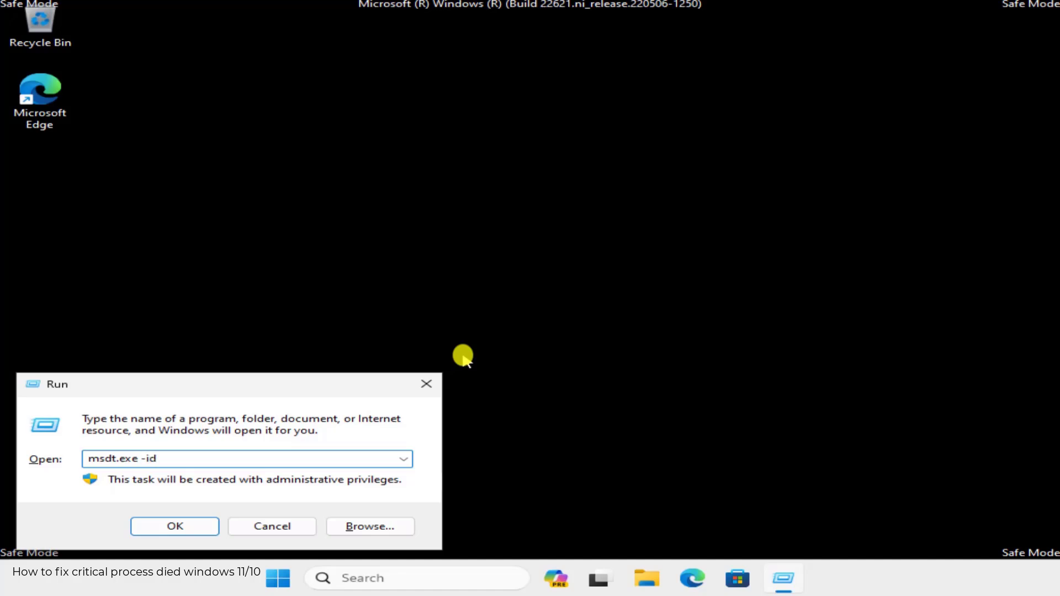
type(" devicediagnostic")
Run the devicediagnostic troubleshooter, pick 'I don't see my device listed', enable automatic driver updates, and close it
key("Return")
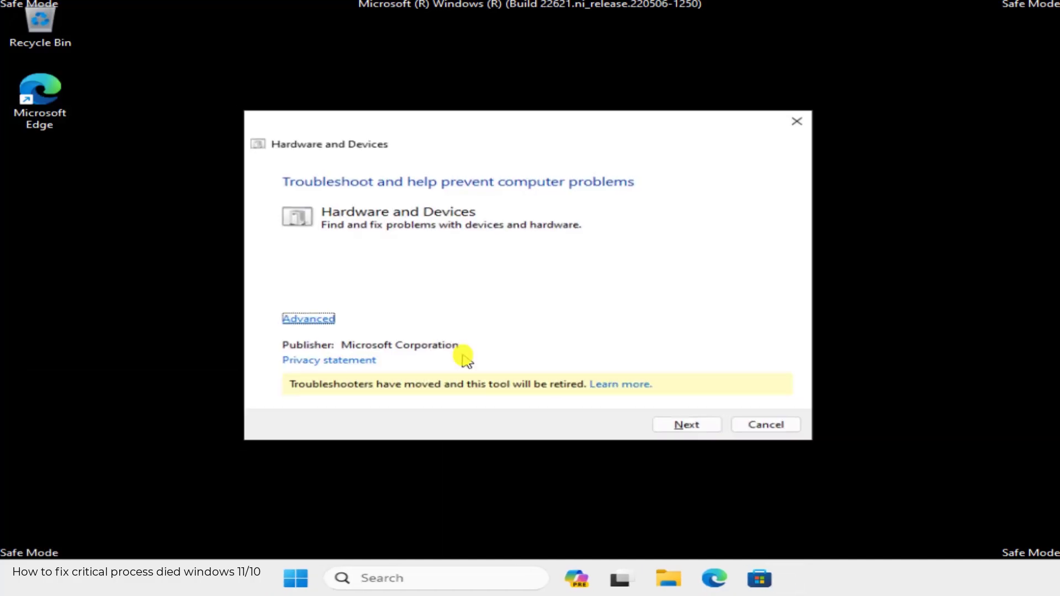
left_click(690, 429)
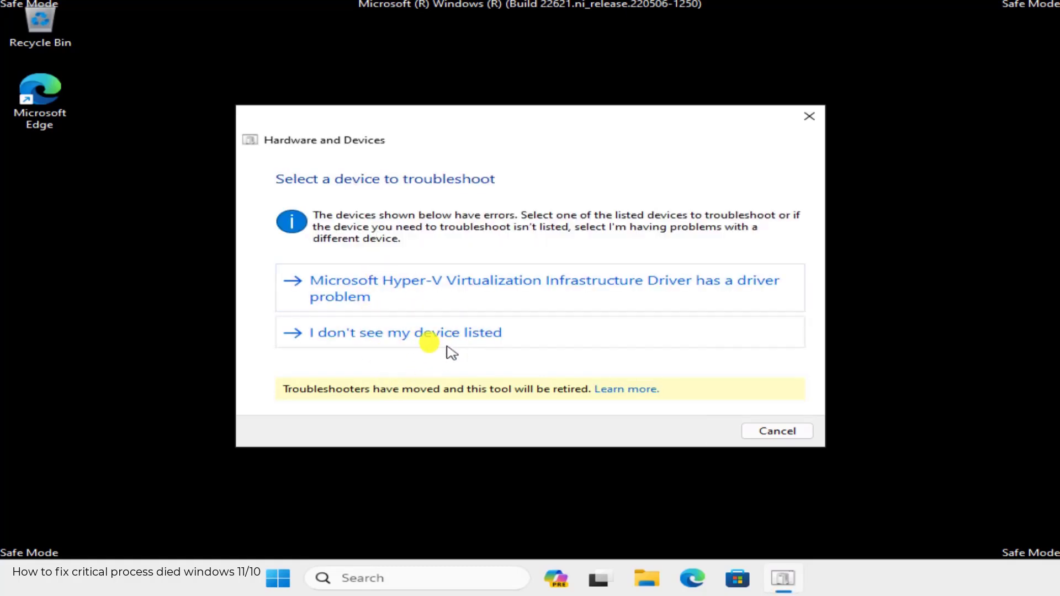
left_click(386, 334)
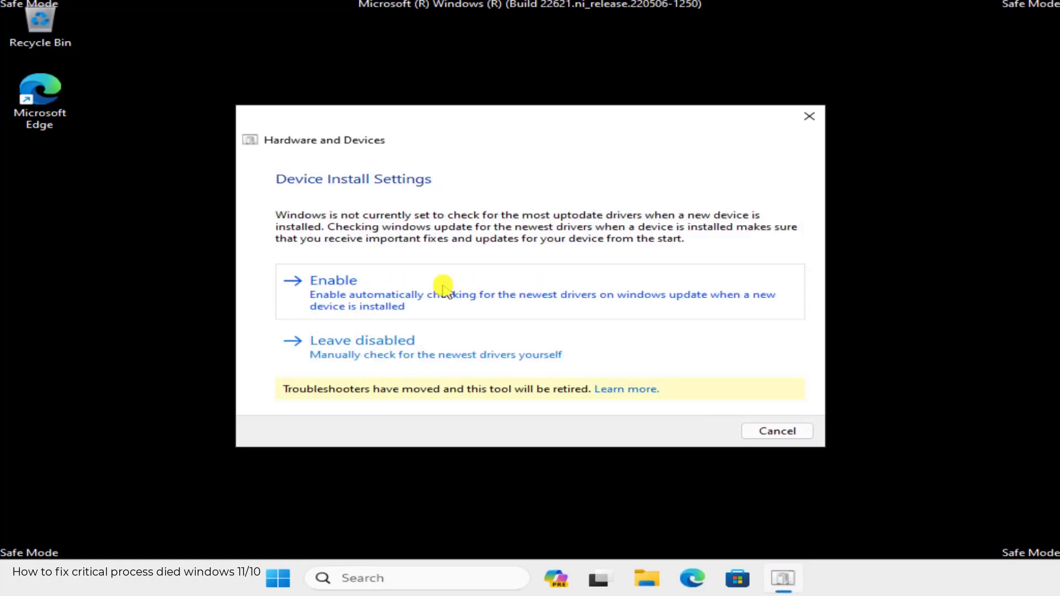
left_click(359, 284)
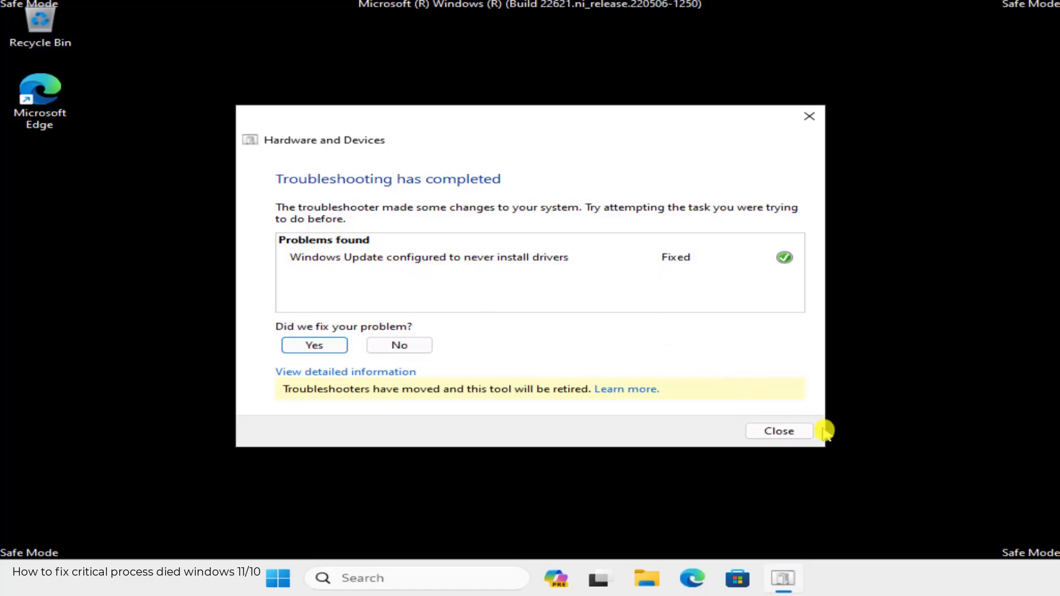
left_click(803, 431)
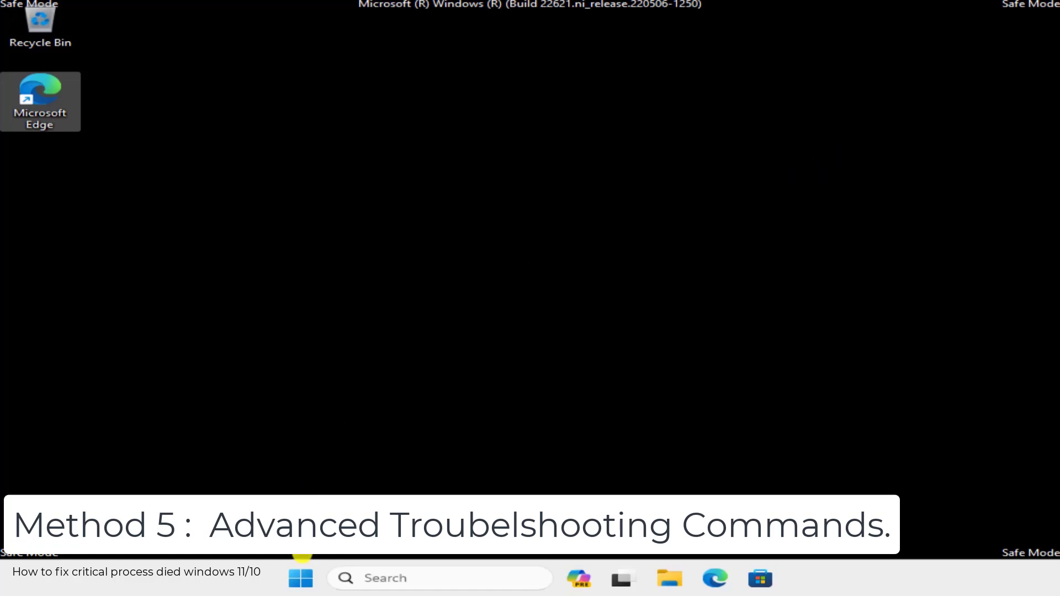
Restart the PC from the Start menu's power options
left_click(302, 582)
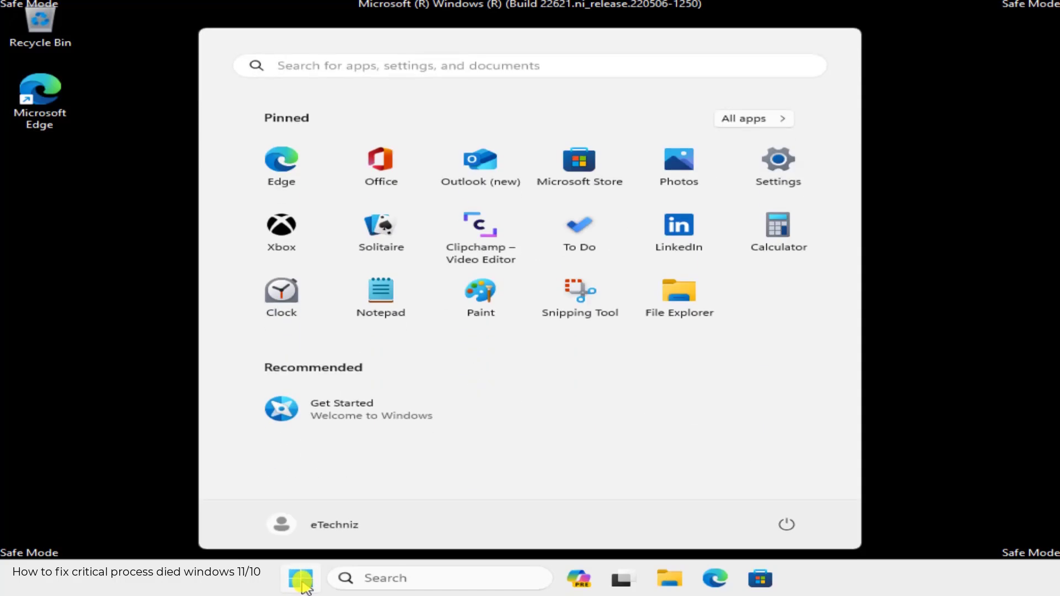
left_click(787, 525)
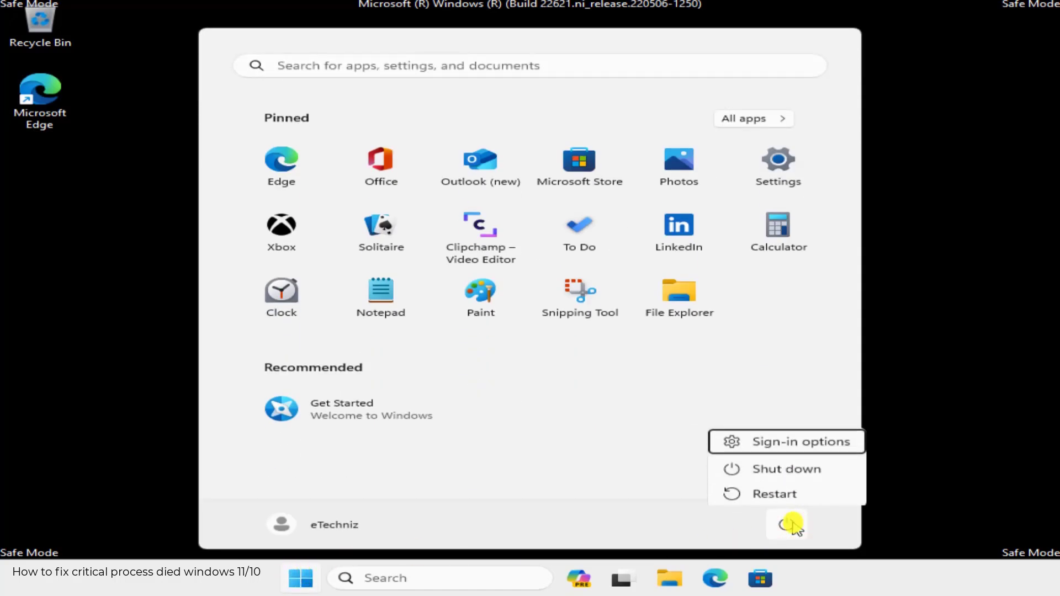
left_click(843, 492)
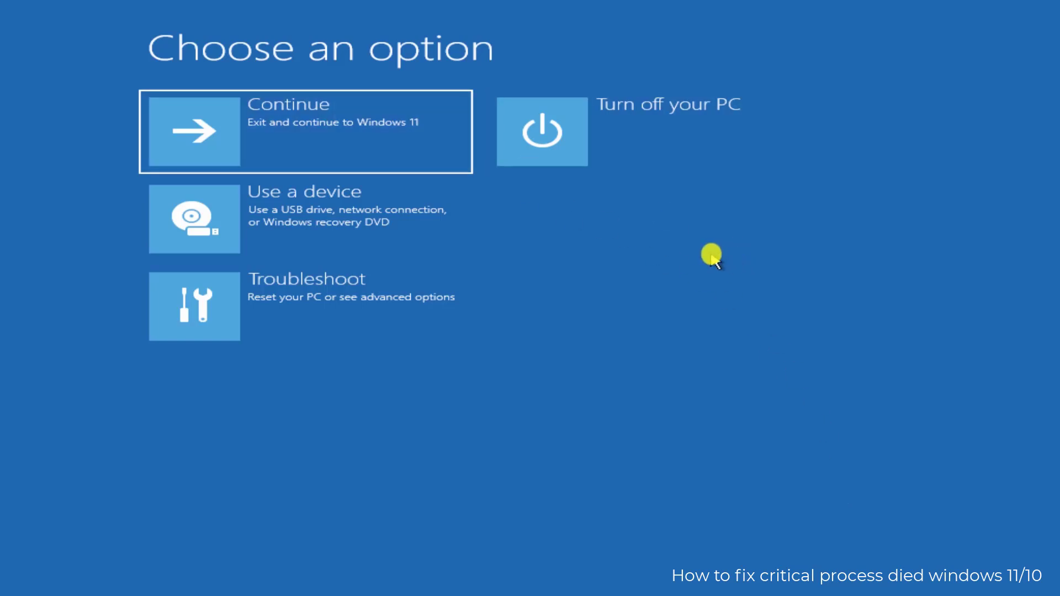
Launch the recovery Command Prompt at X:\Windows\System32 from Troubleshoot's Advanced options
left_click(319, 303)
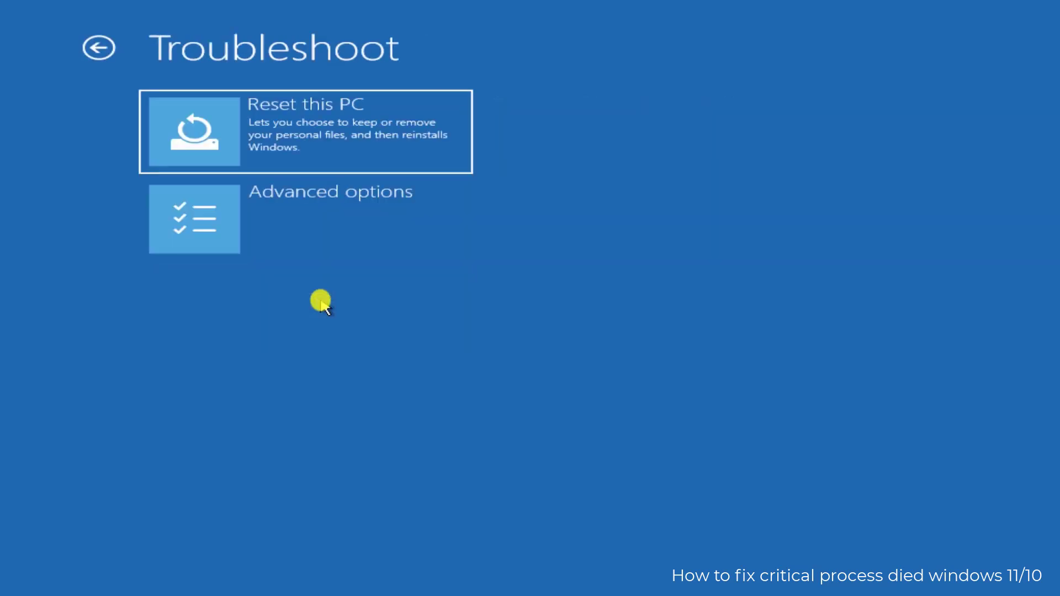
left_click(395, 206)
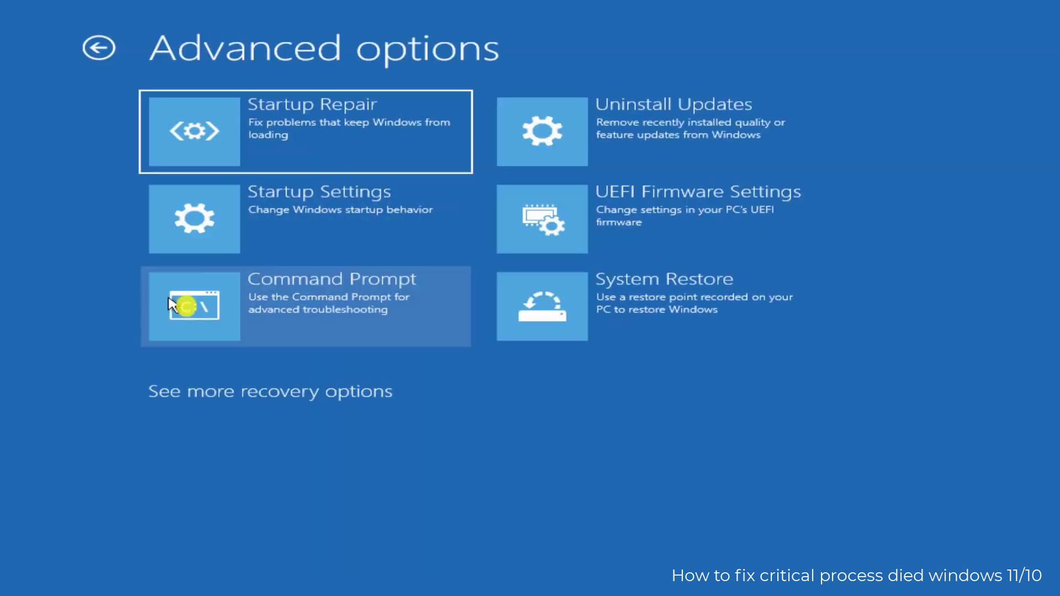
left_click(396, 290)
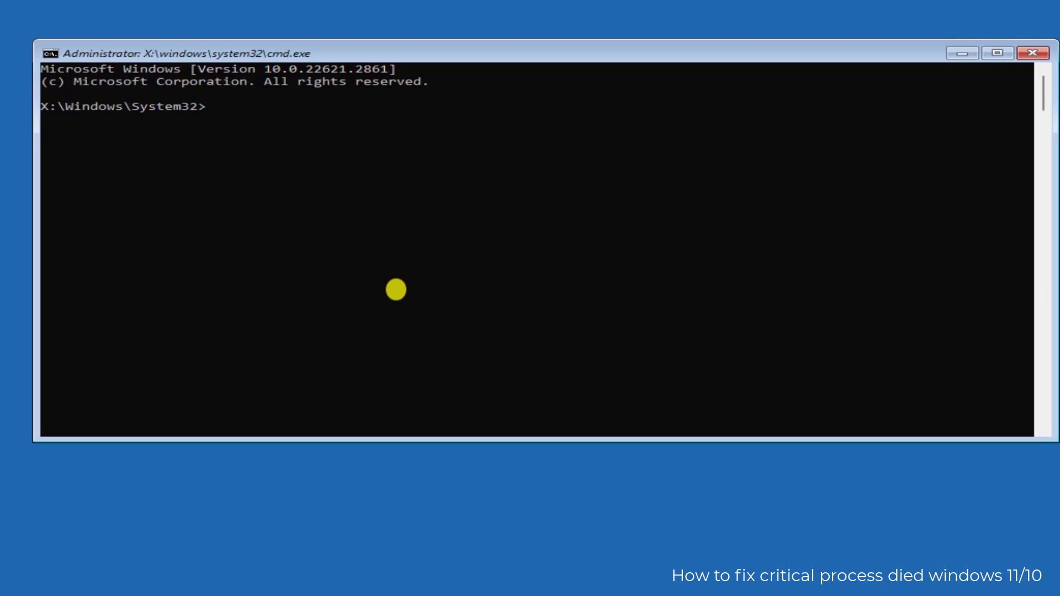
Run bootrec.exe /fixmbr, /fixboot, /scanos and /rebuildbcd to repair the boot records
type("bootrec")
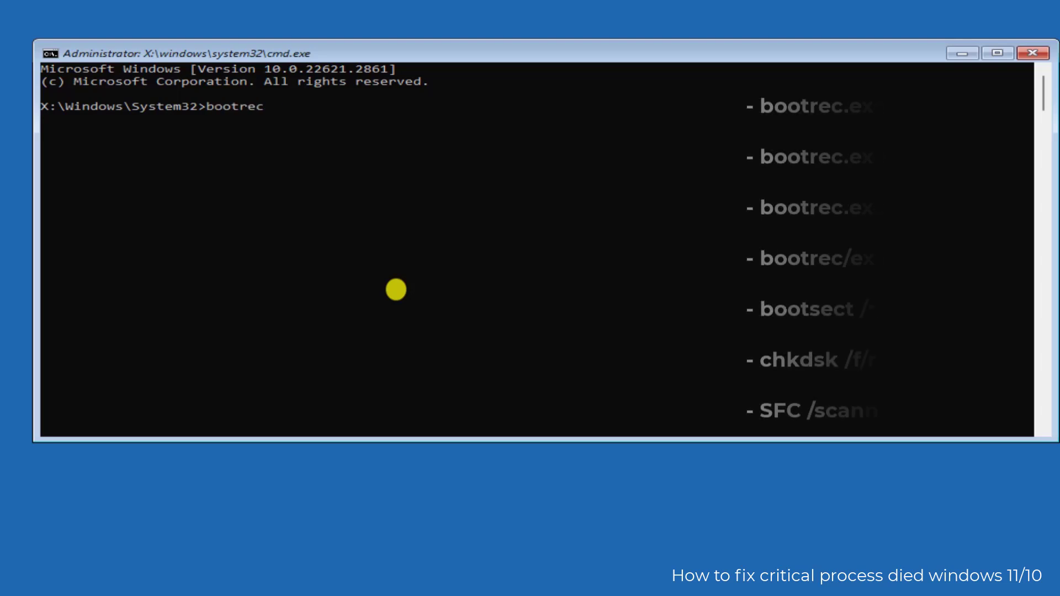
type(".ex /fixmbr")
key("Return")
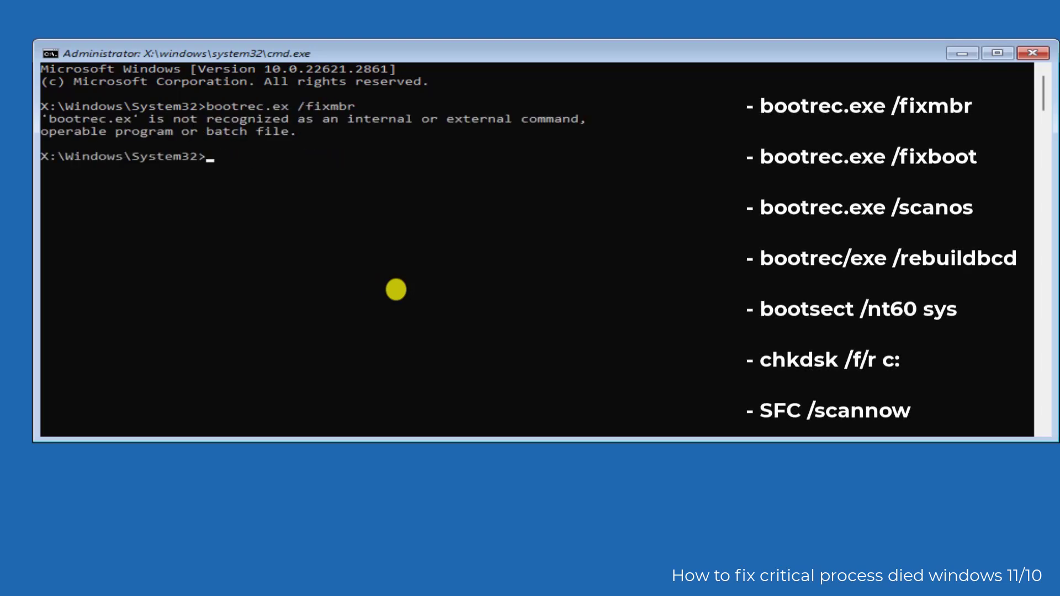
type("bootrec.exe /fixmbr")
key("Return")
type("bootrec.exe /fixboot")
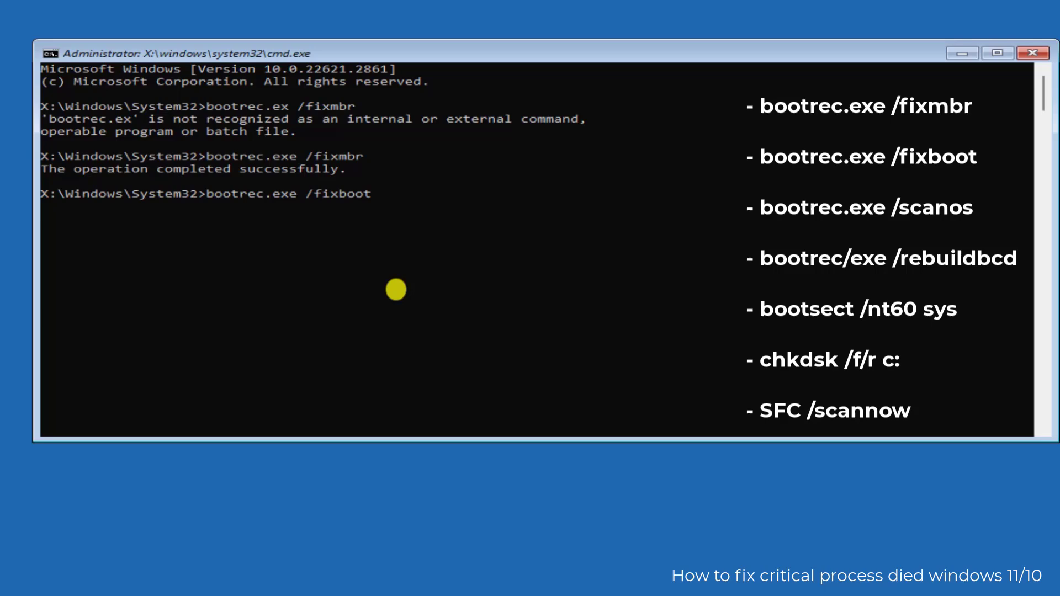
key("Return")
type("bootrec.exe /scanos")
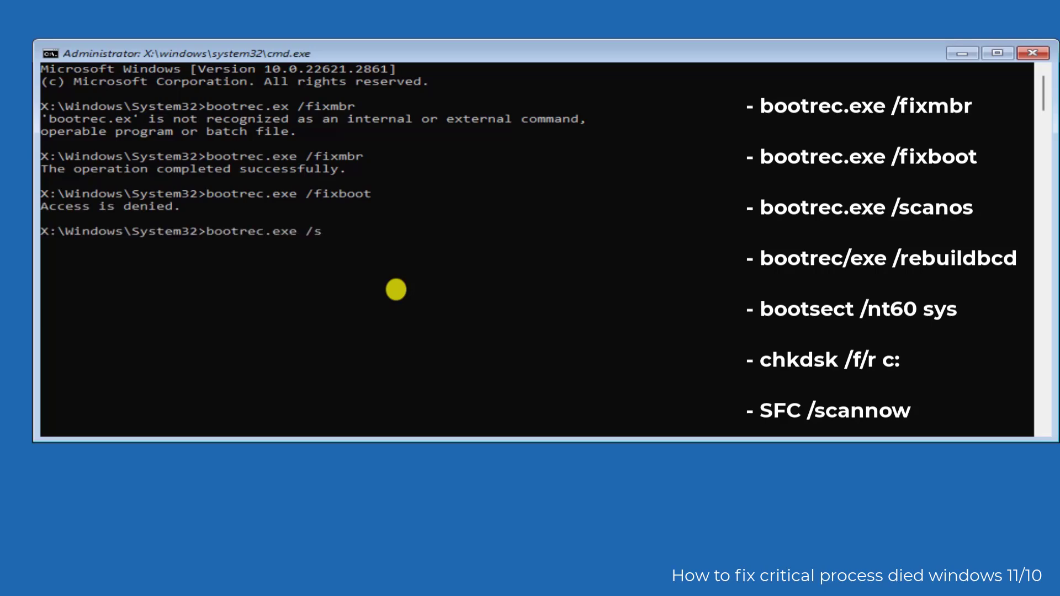
key("Return")
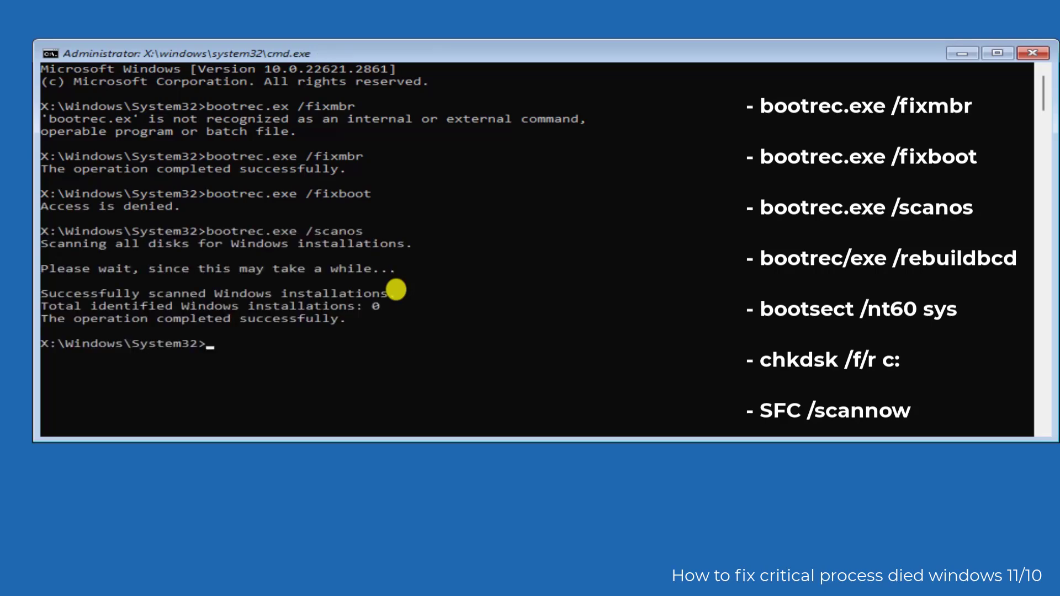
key("Up")
key("BackSpace")
key("BackSpace")
key("BackSpace")
key("BackSpace")
key("BackSpace")
key("BackSpace")
key("BackSpace")
key("BackSpace")
key("BackSpace")
key("BackSpace")
key("BackSpace")
key("BackSpace")
type("/exe /rebuildbcd")
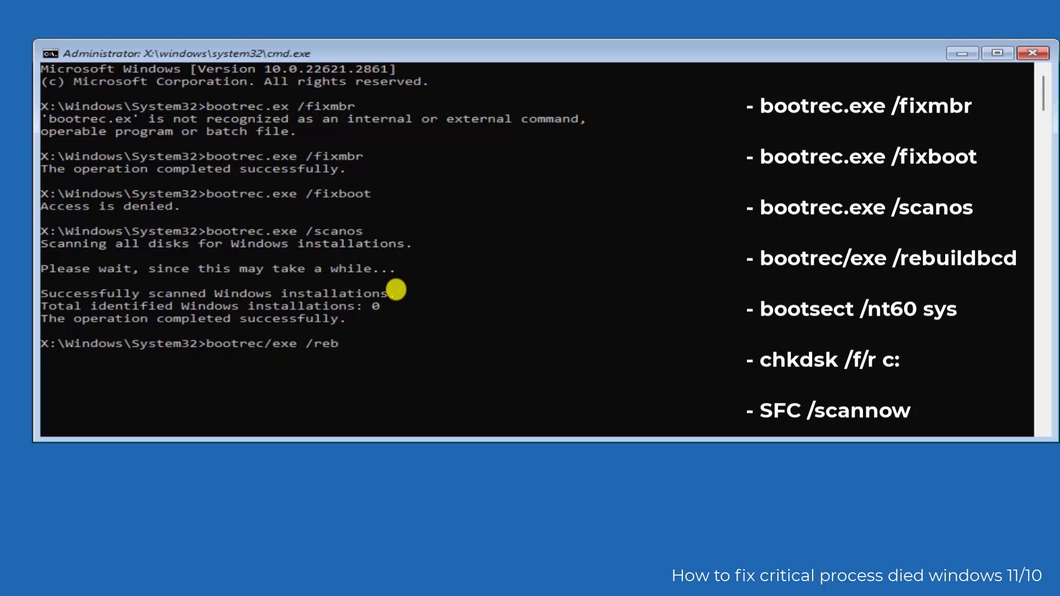
key("Return")
Run bootsect /nt60 sys, then start chkdsk /f/r on drive C:
type("bootsect /nt/ sys")
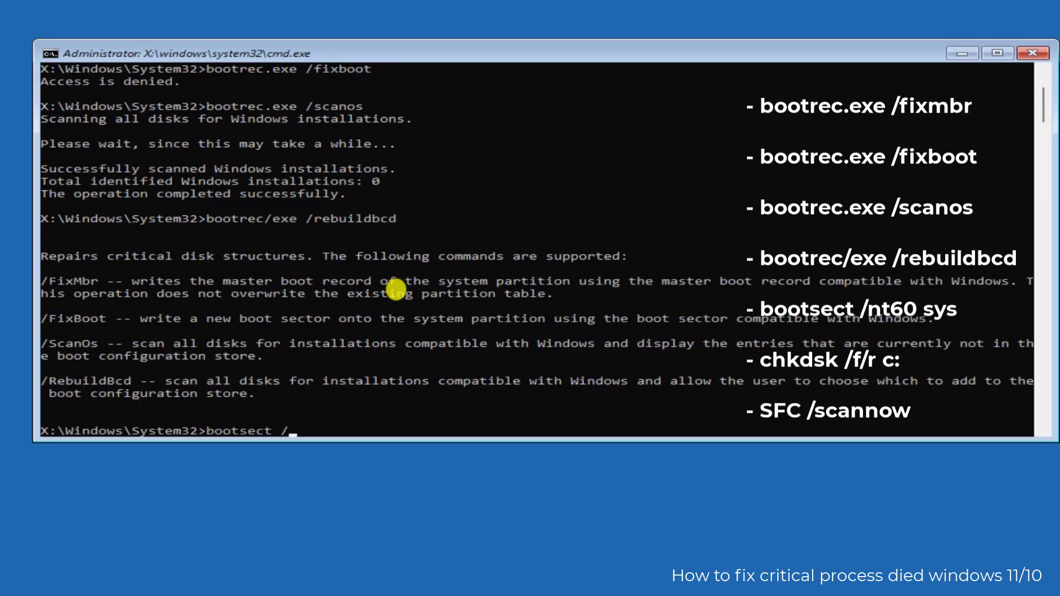
key("Return")
type("checkdsk /f/r c:")
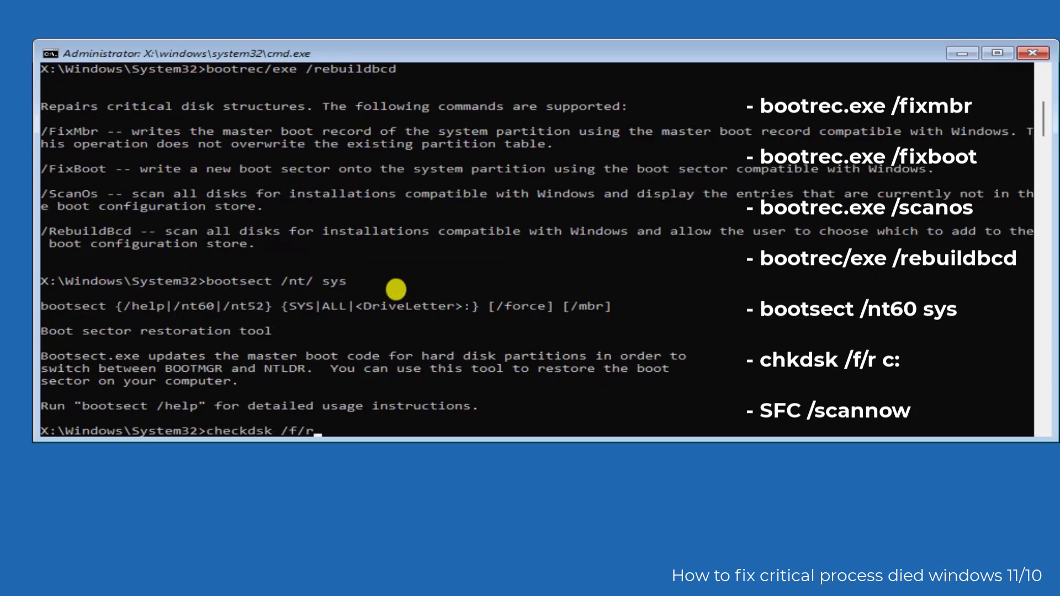
key("Return")
type("checkdsk /f/r d:")
key("Return")
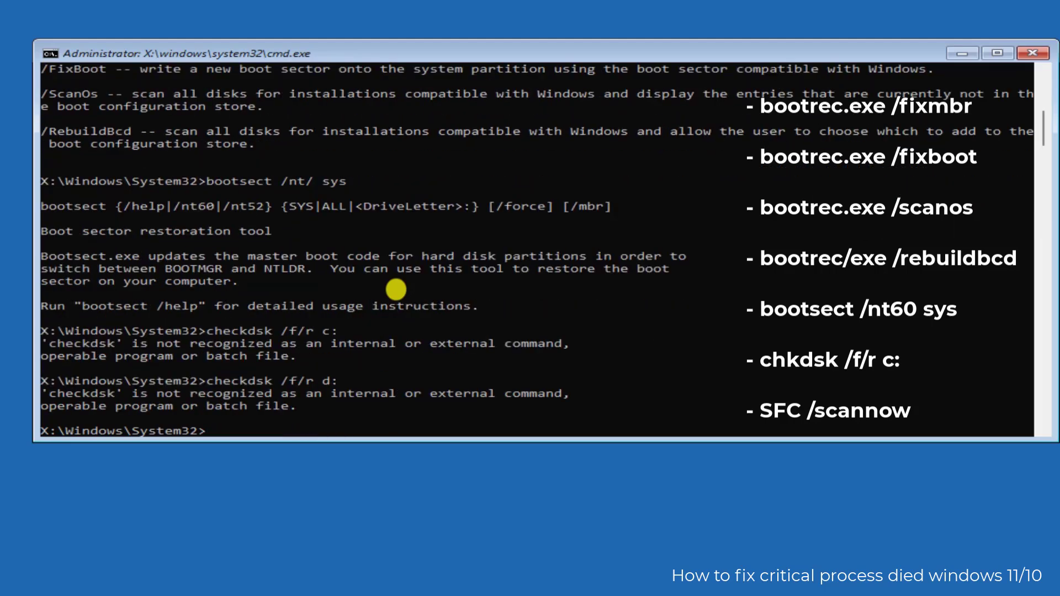
type("chkdsk /f/r c:")
key("Return")
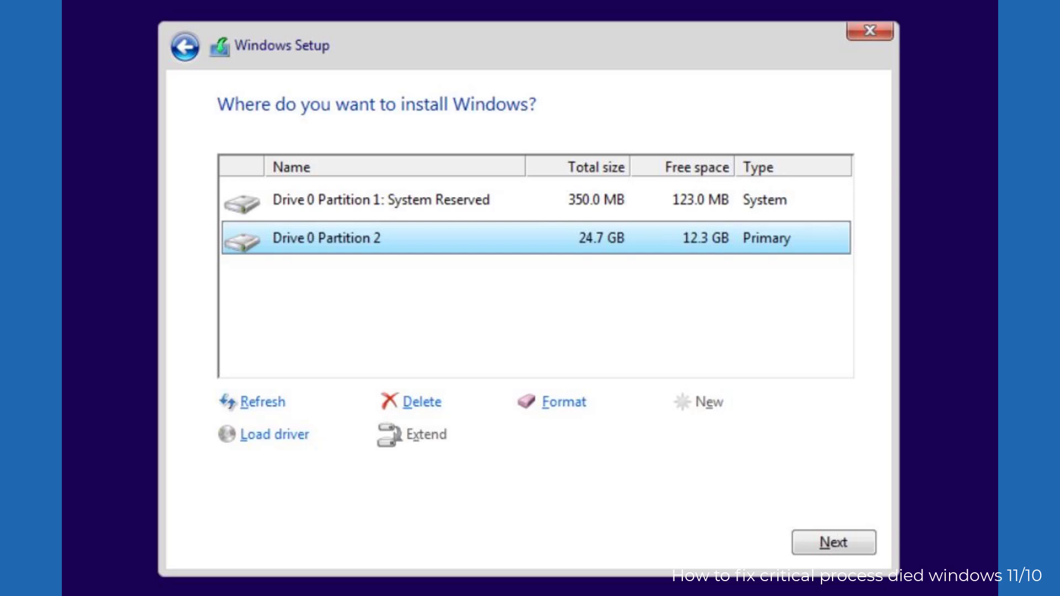
Confirm installing Windows on Drive 0 Partition 2, bringing up the Windows.old warning
key("Return")
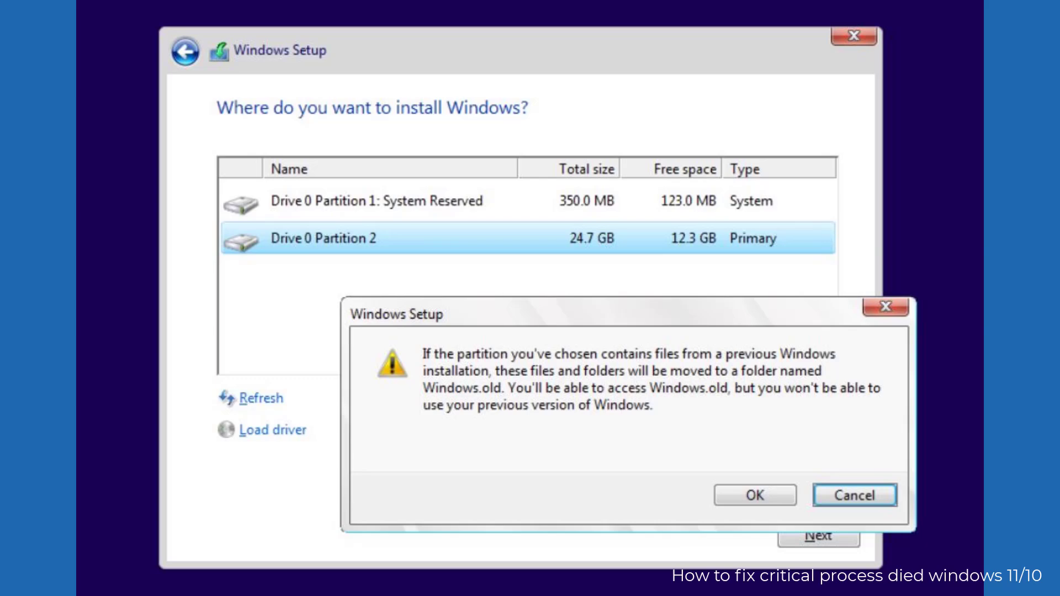